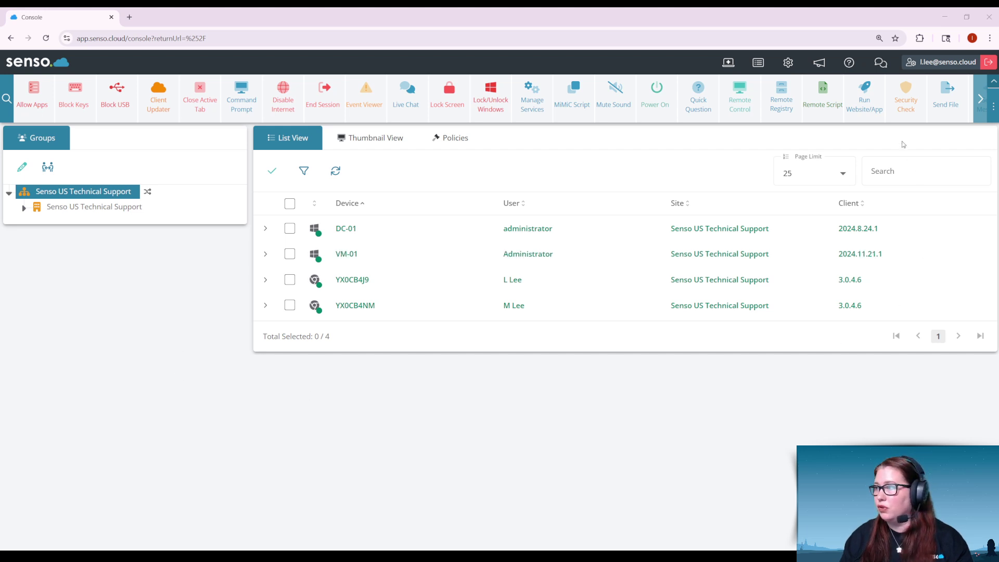
# Open the Web Content Filter policies in the Admin Centre
pyautogui.click(787, 64)
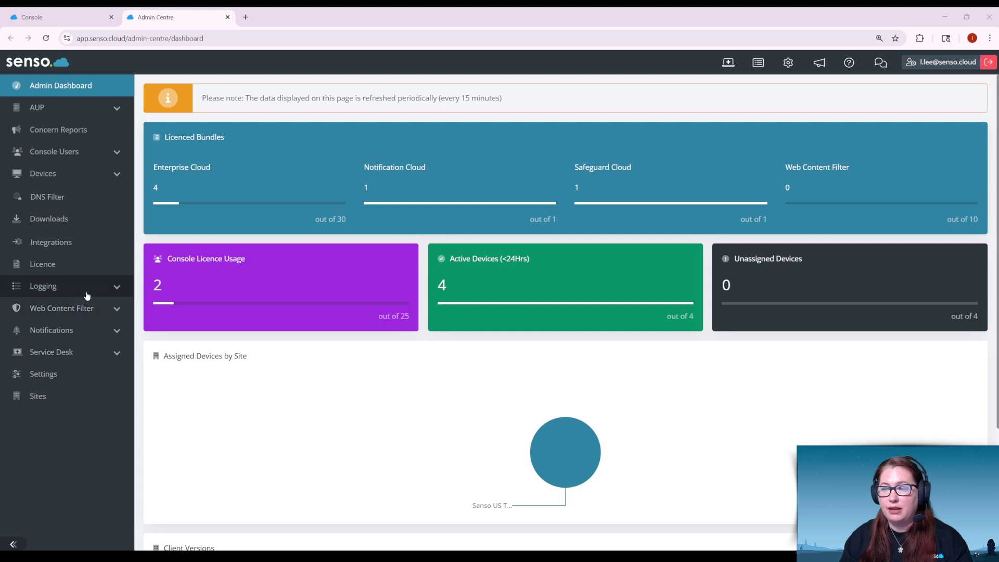
pyautogui.click(96, 313)
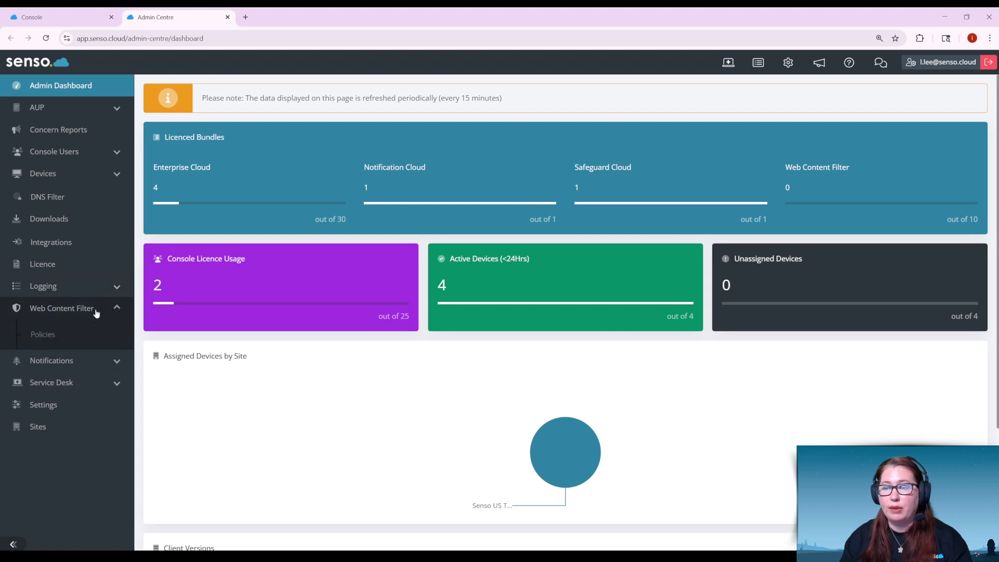
pyautogui.click(44, 334)
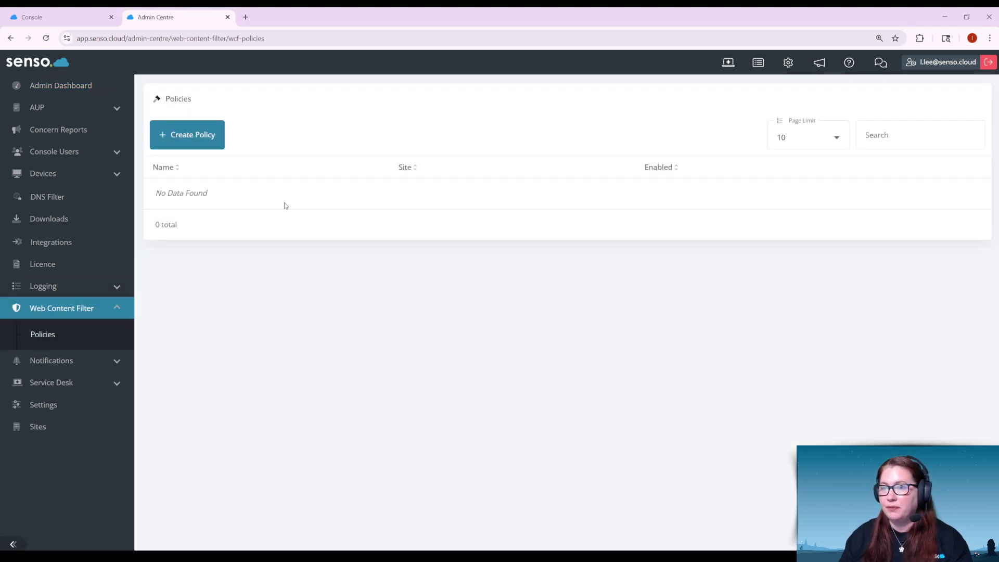
# Start a new web content filter policy and name it Web Content Filter
pyautogui.click(195, 145)
pyautogui.click(418, 225)
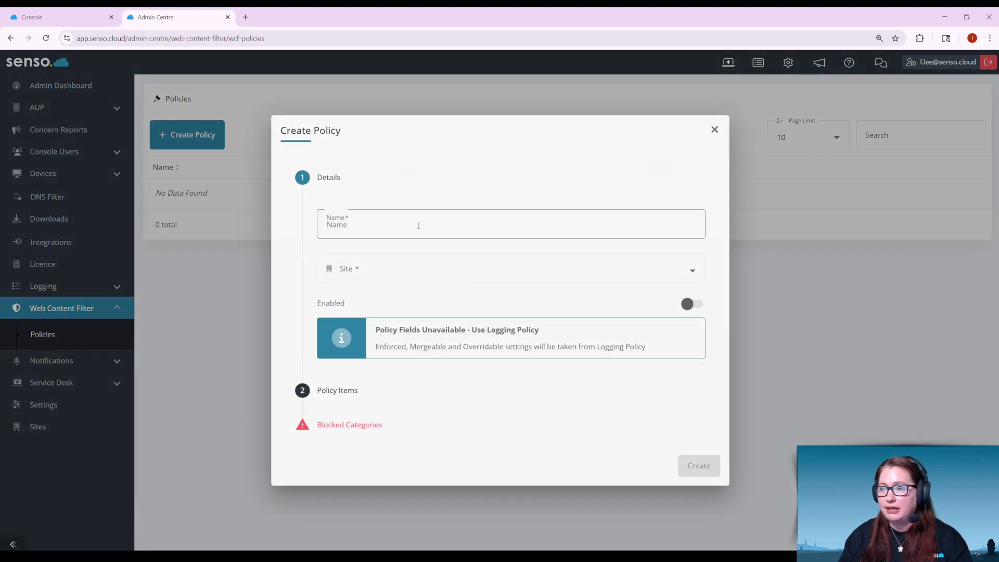
pyautogui.write('Web ')
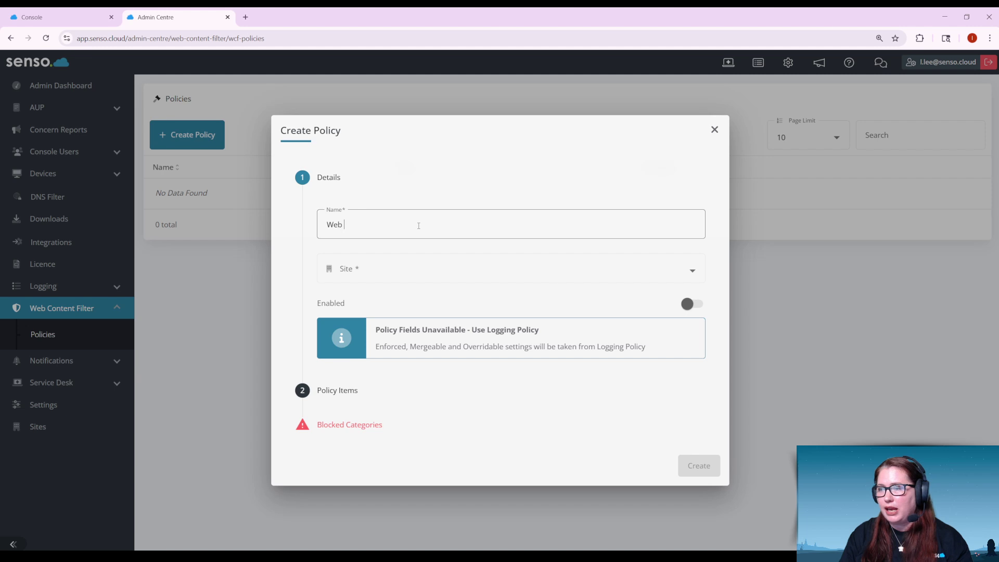
pyautogui.write('Content F')
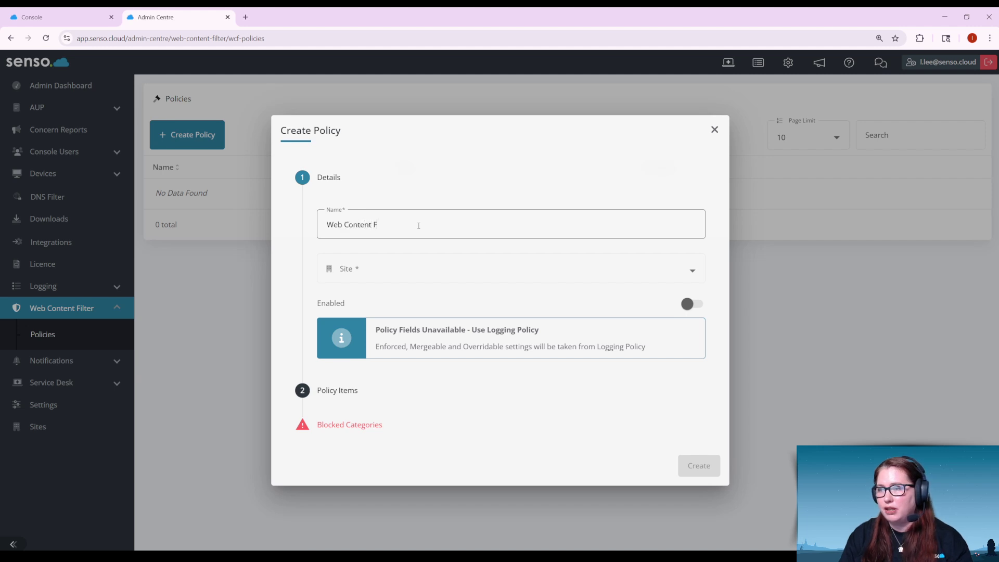
pyautogui.write('ilter')
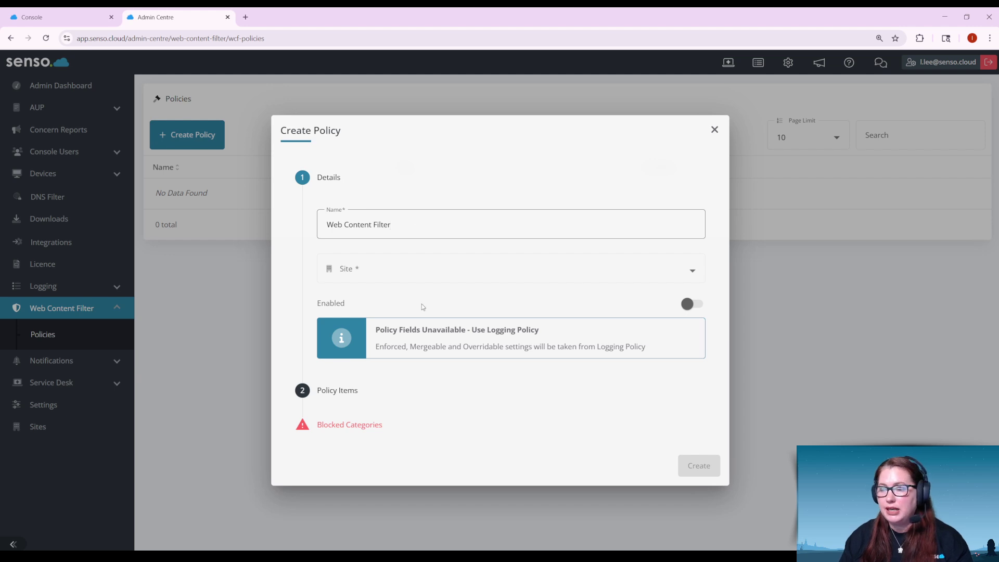
# Assign the policy to the Senso US Technical Support site with group All and enable it
pyautogui.click(399, 271)
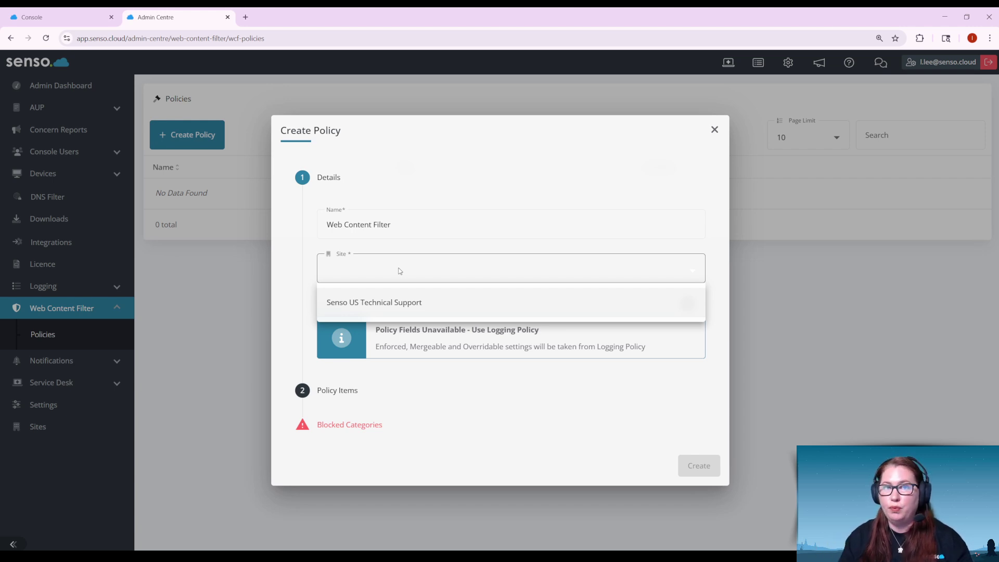
pyautogui.click(489, 304)
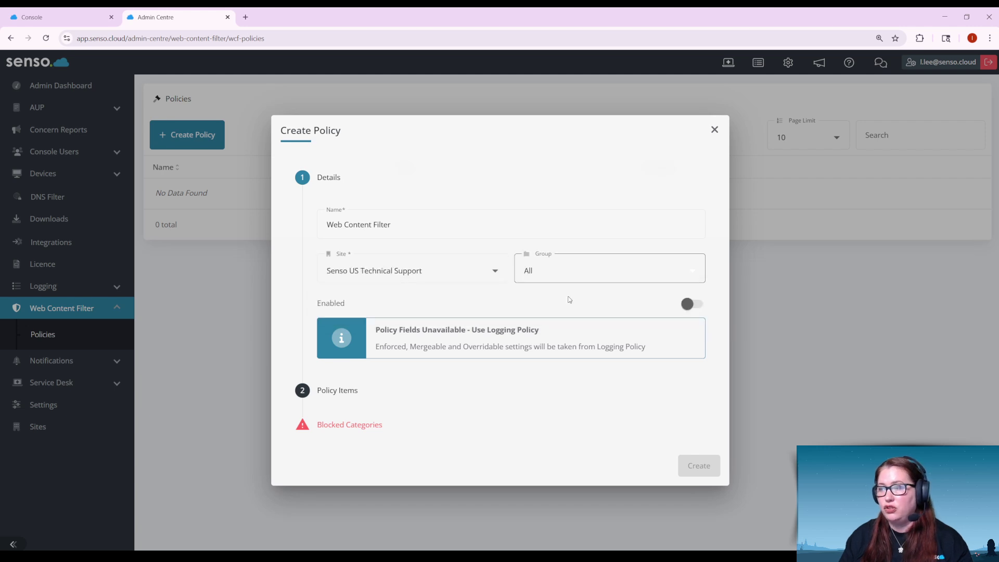
pyautogui.click(572, 274)
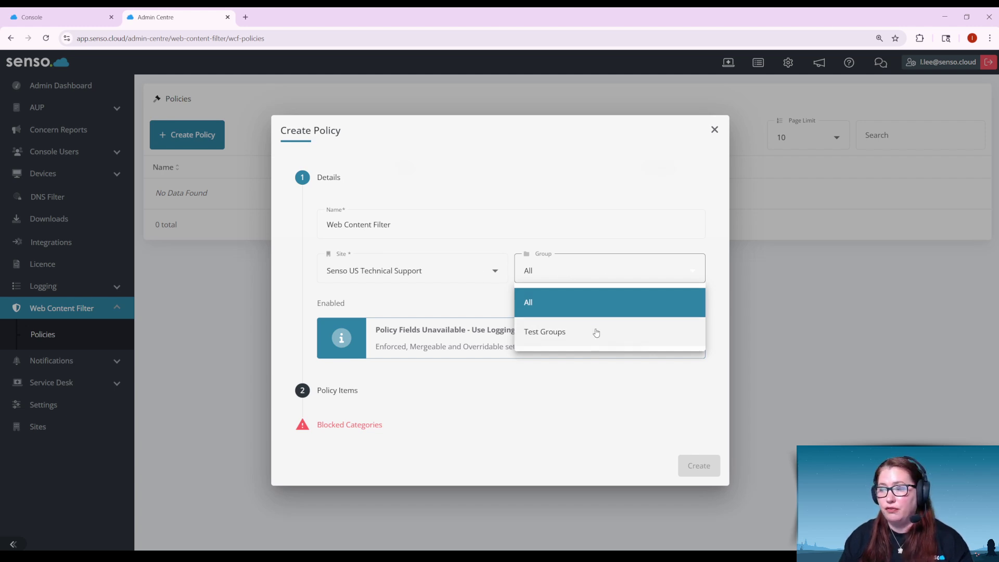
pyautogui.click(542, 275)
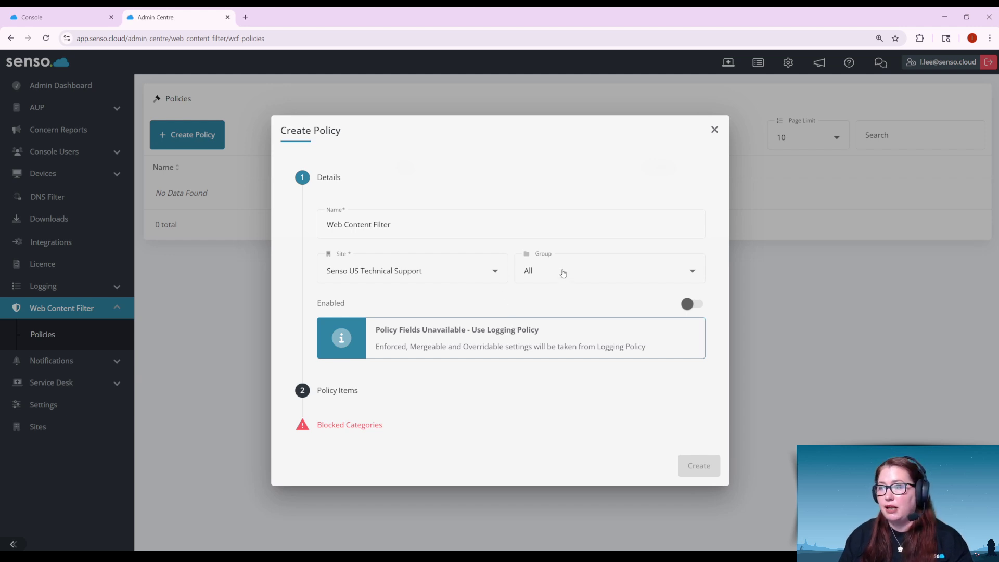
pyautogui.click(689, 304)
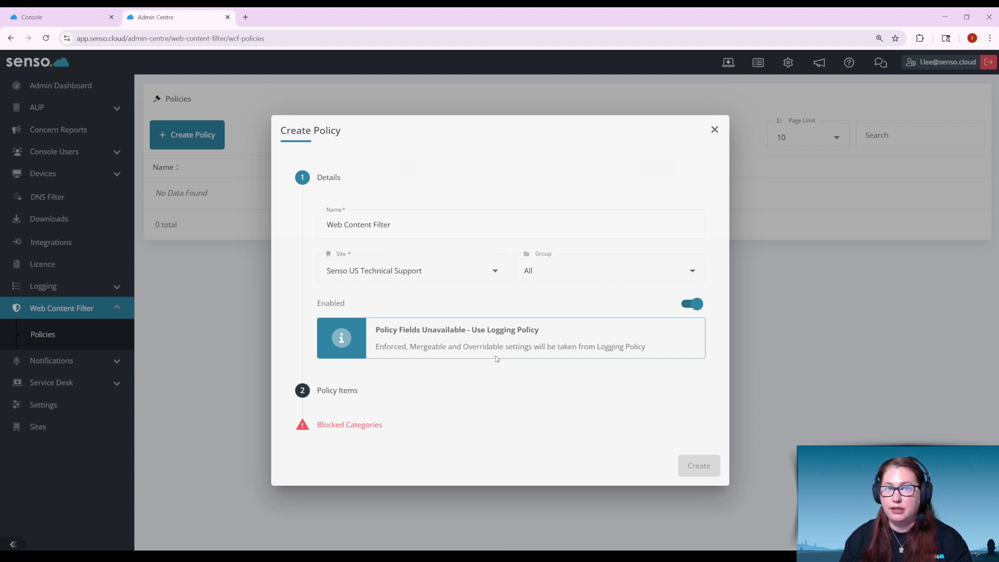
# Try the Block Unknown option in the policy items and switch it back off
pyautogui.click(484, 390)
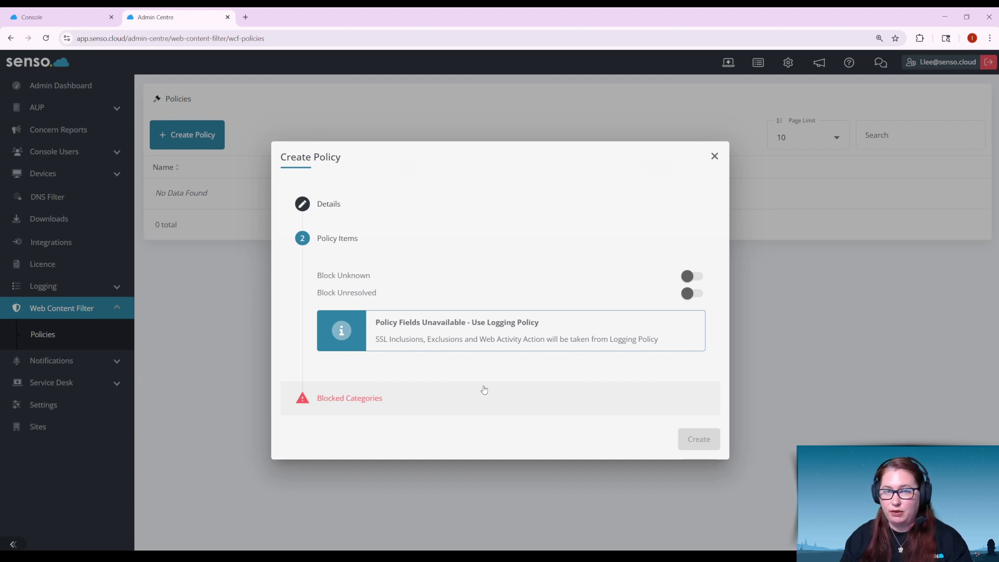
pyautogui.click(690, 279)
pyautogui.click(692, 281)
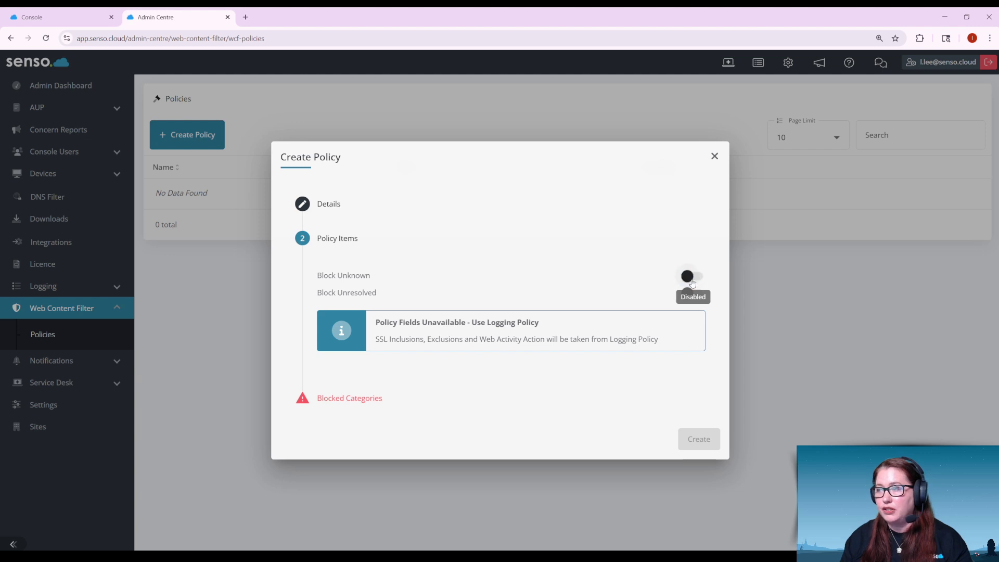
pyautogui.click(691, 282)
pyautogui.click(692, 281)
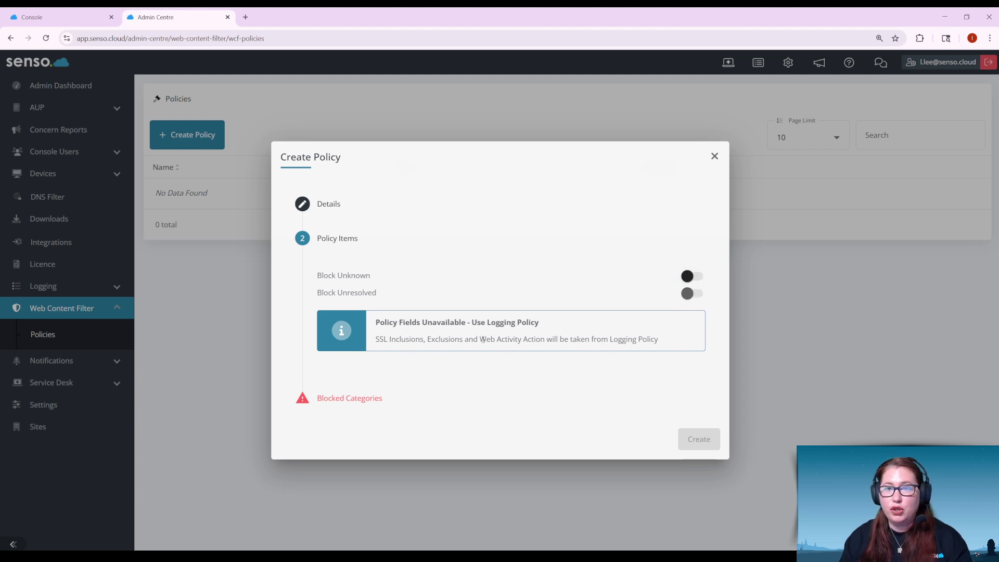
# Review the four pages of blocked categories offered for the policy, ending on the first page
pyautogui.click(393, 399)
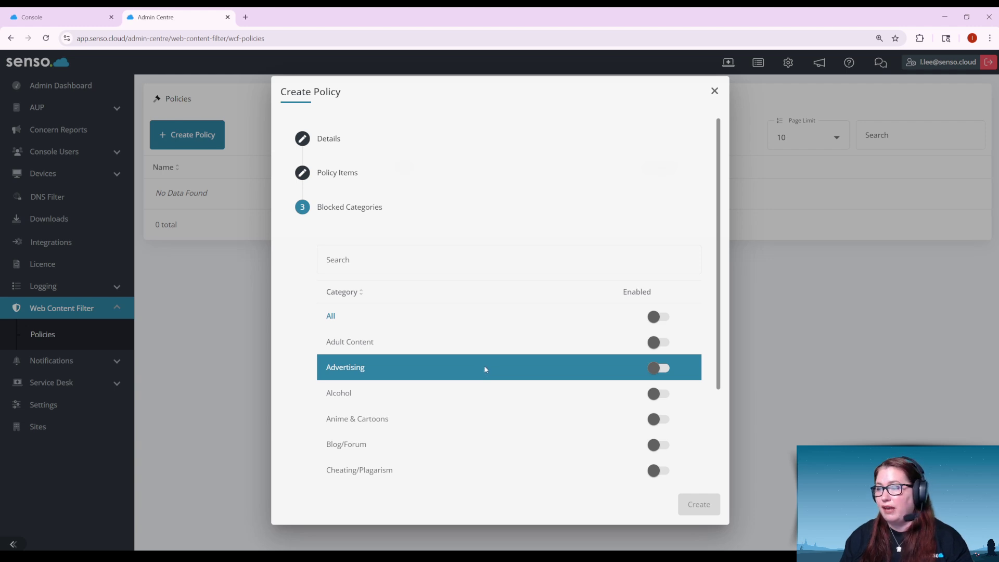
pyautogui.scroll(-2, 497, 412)
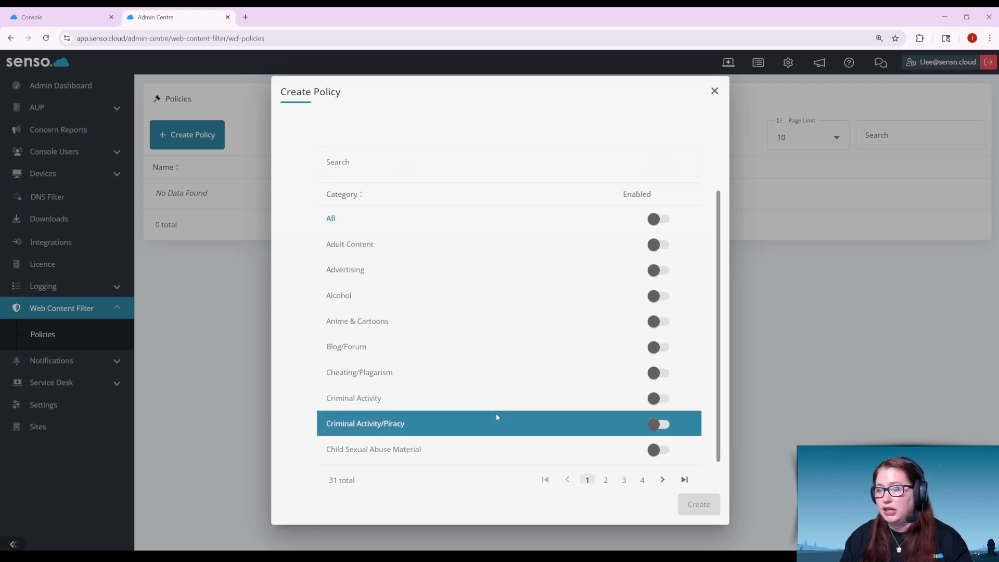
pyautogui.click(642, 482)
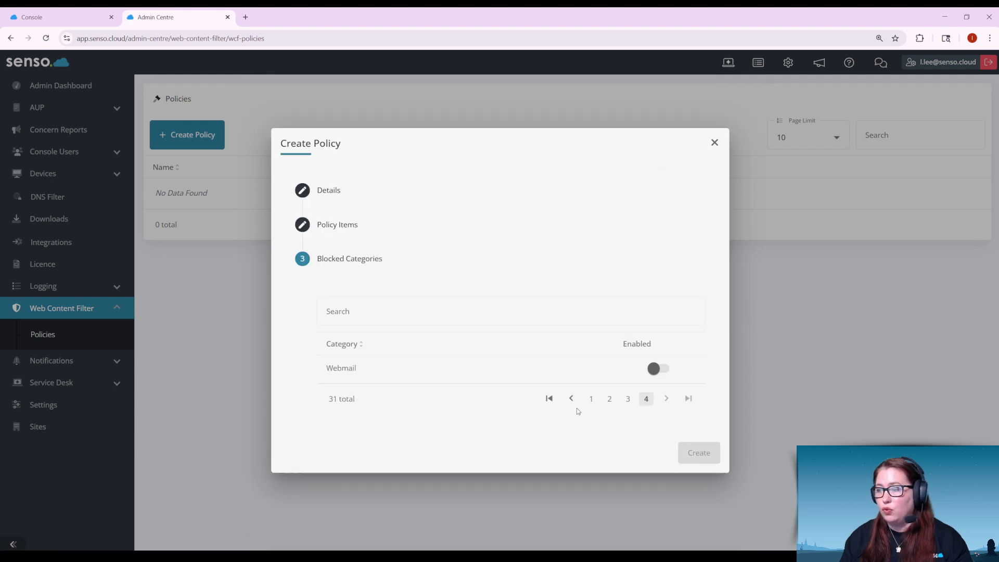
pyautogui.click(628, 399)
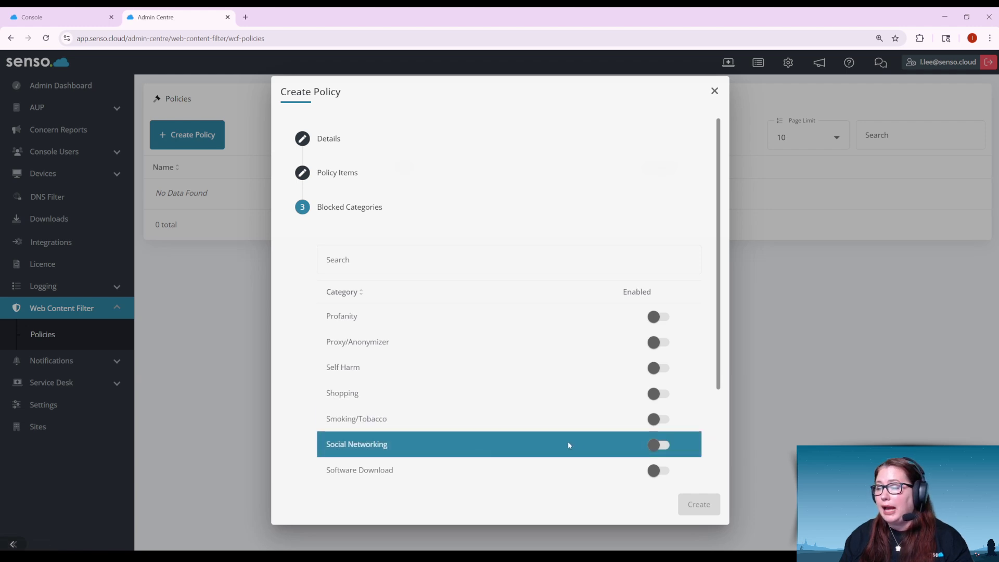
pyautogui.scroll(-3, 565, 446)
pyautogui.click(605, 452)
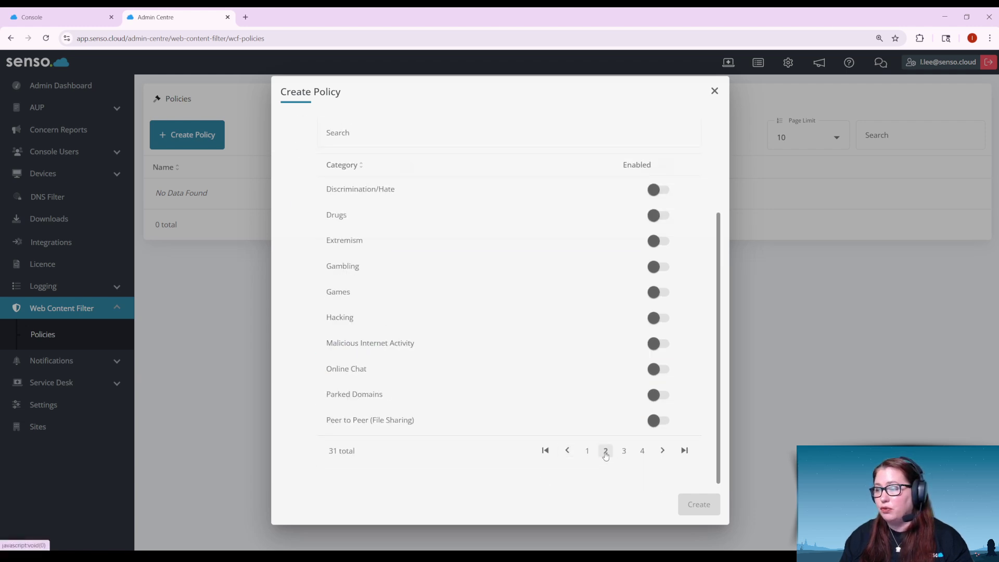
pyautogui.click(587, 451)
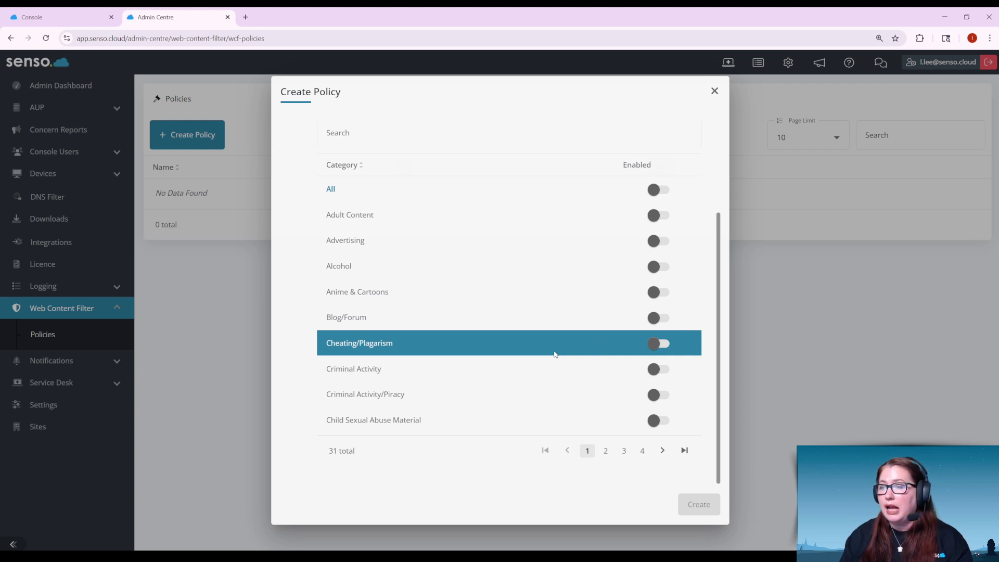
# Block all categories except Webmail and create the policy
pyautogui.click(659, 191)
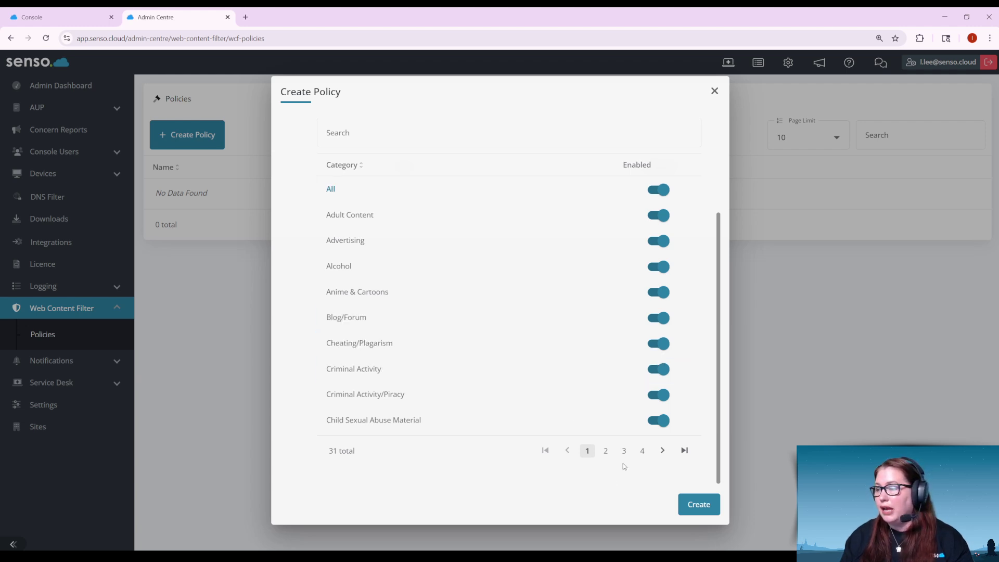
pyautogui.click(642, 451)
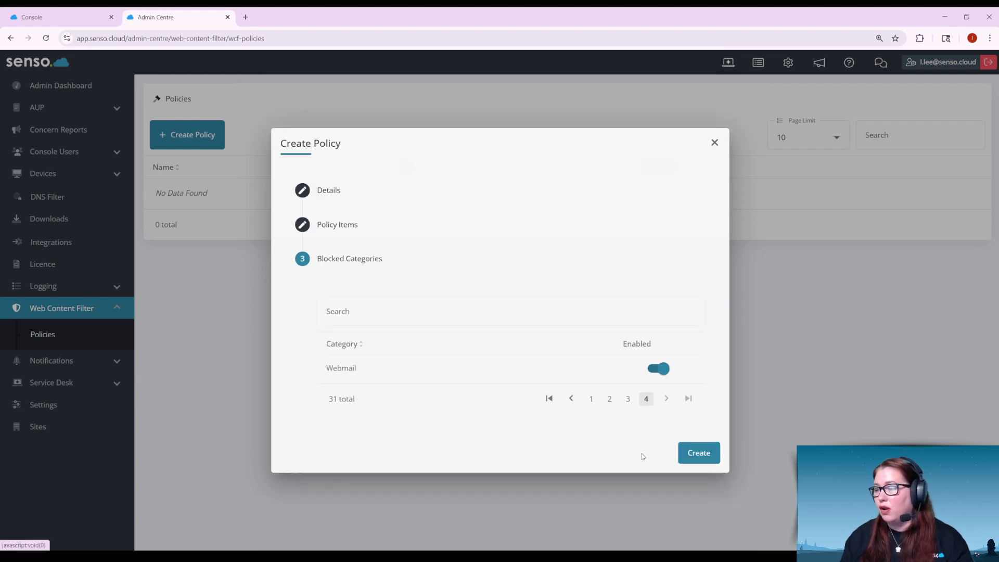
pyautogui.click(657, 369)
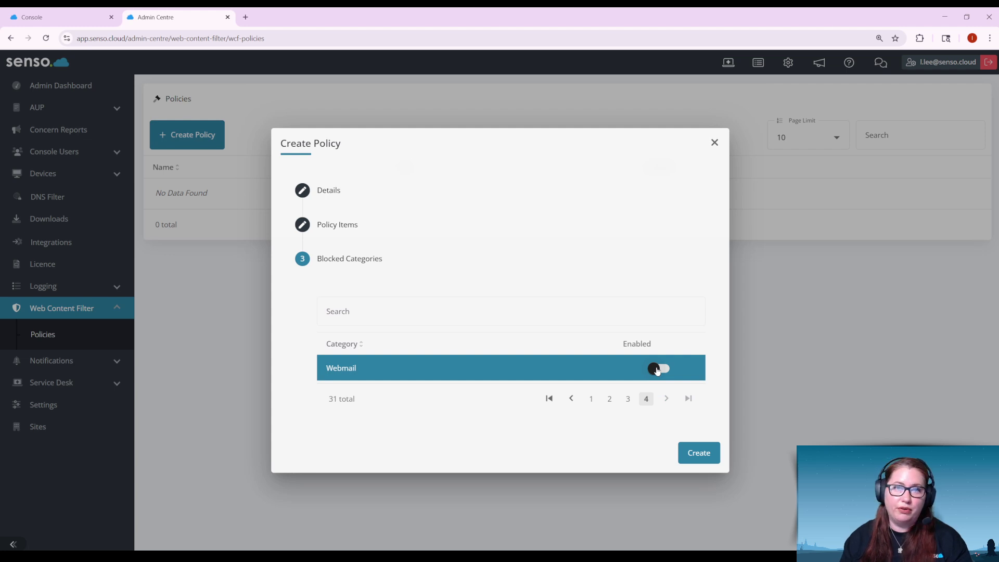
pyautogui.click(628, 399)
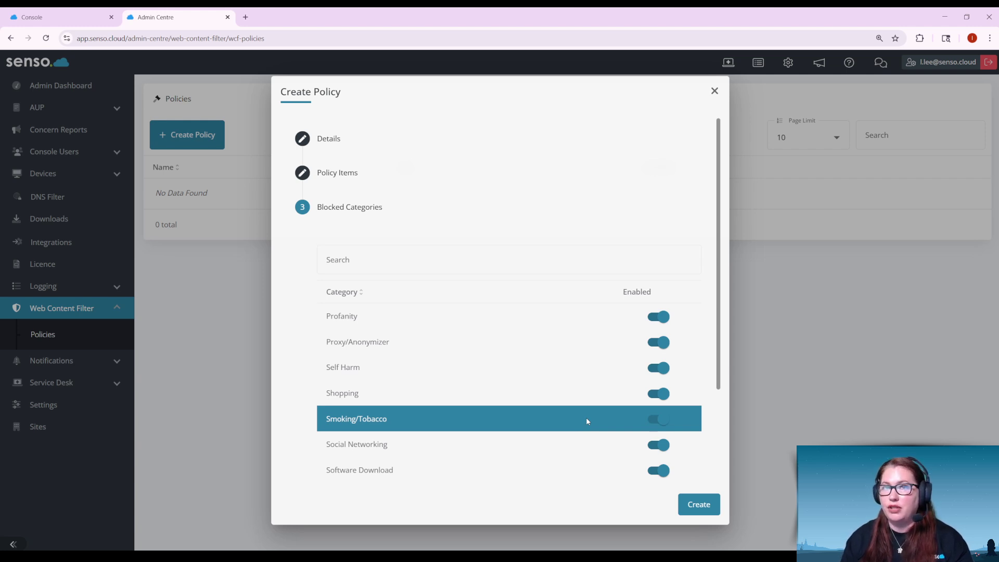
pyautogui.click(692, 504)
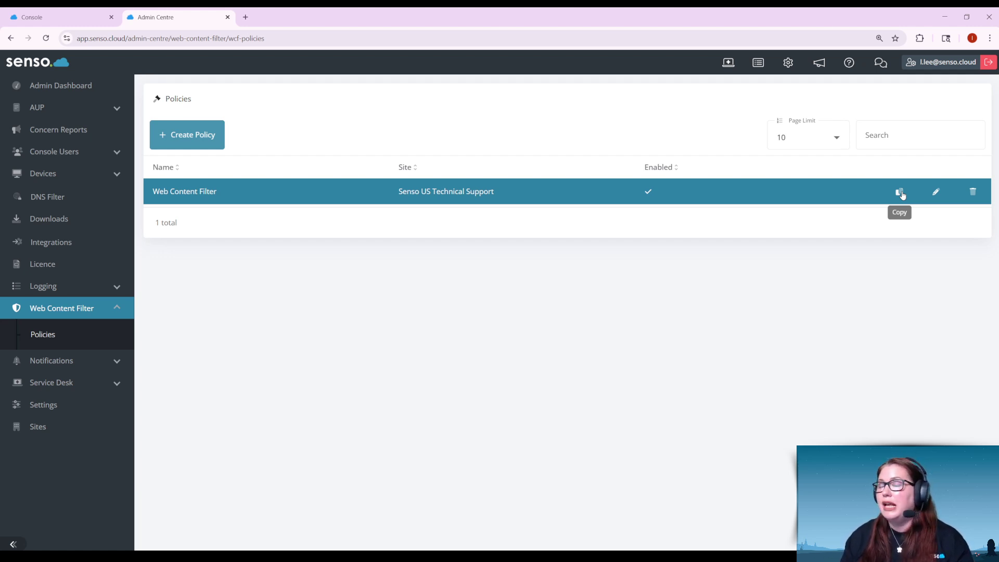
# Start a copy of the Web Content Filter policy, check its site options and blocked categories, and discard it
pyautogui.click(900, 193)
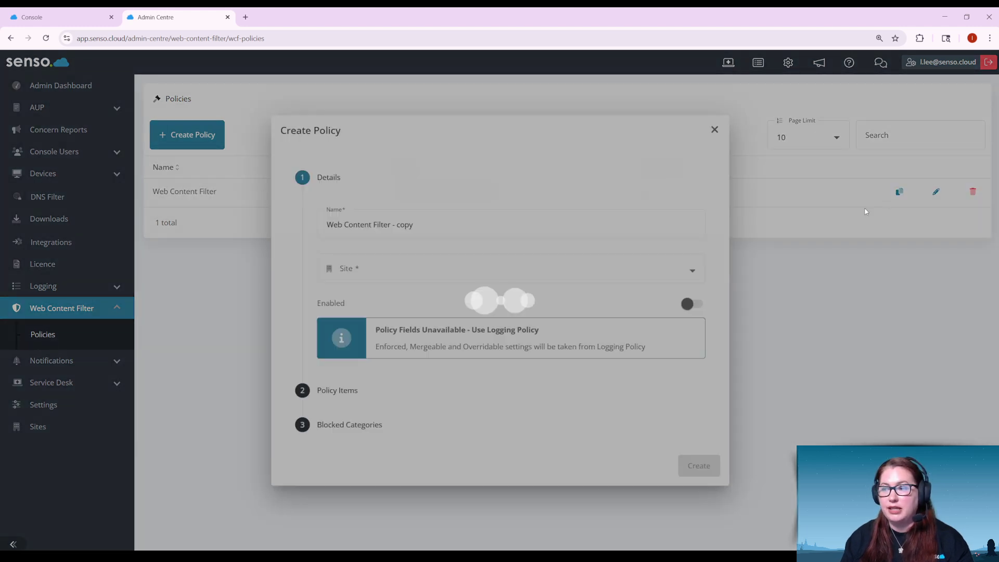
pyautogui.click(500, 281)
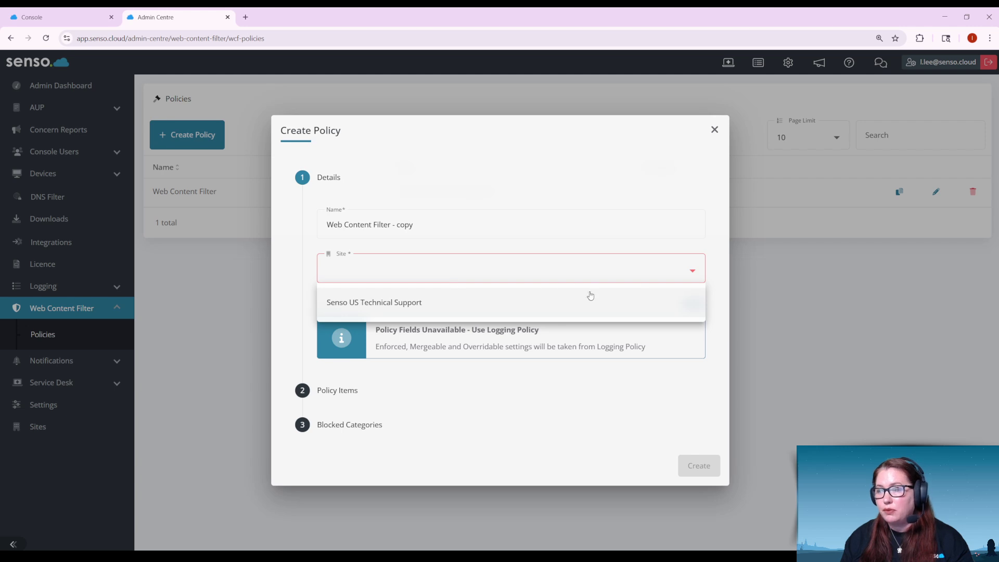
pyautogui.click(560, 210)
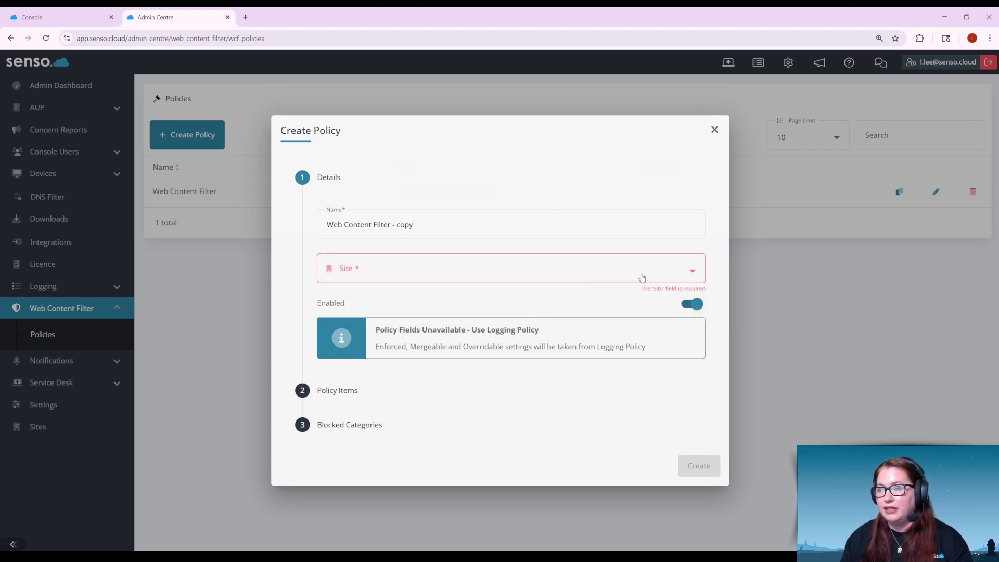
pyautogui.click(481, 424)
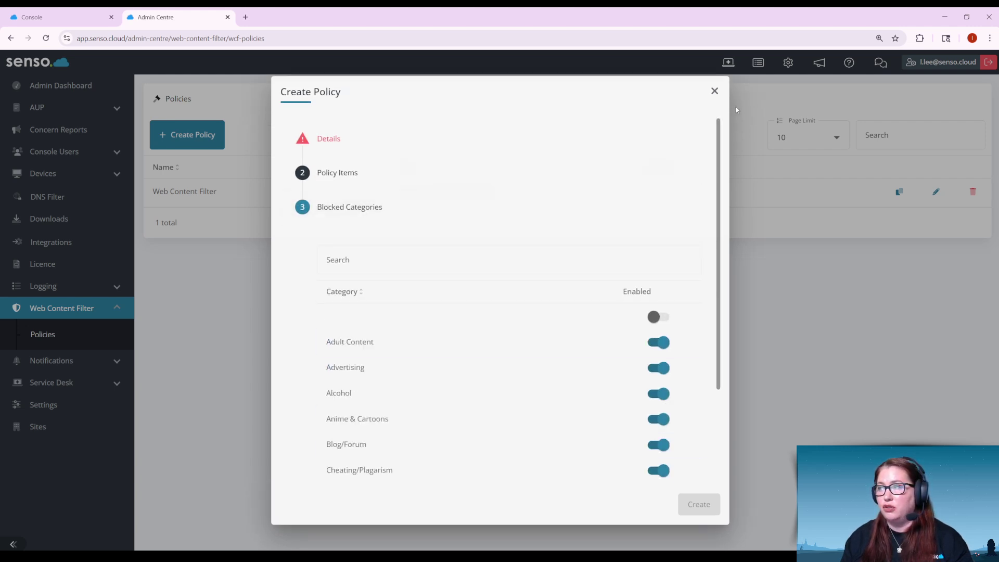
pyautogui.click(716, 94)
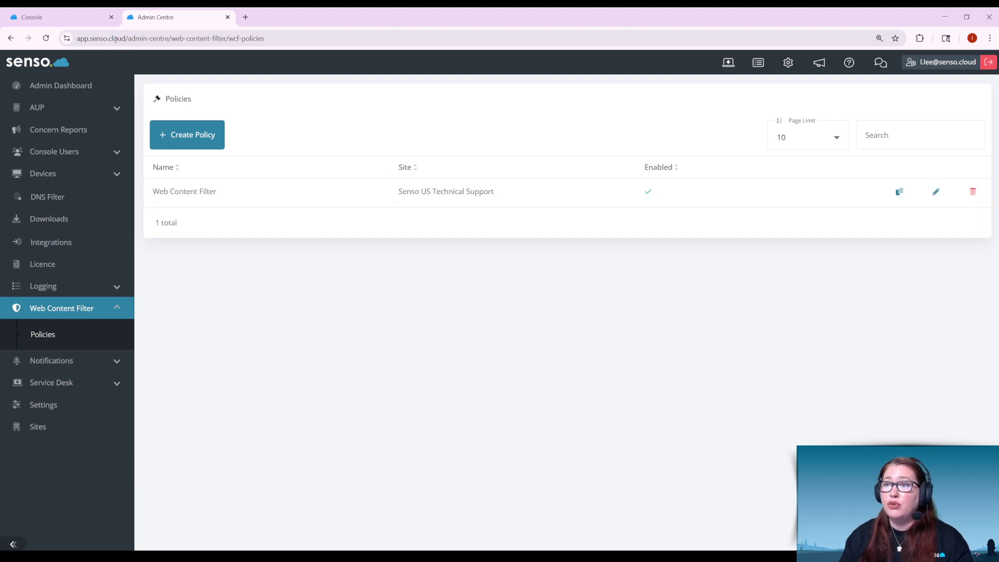
# Return to the Console, show the devices as thumbnails and select all of them
pyautogui.click(78, 17)
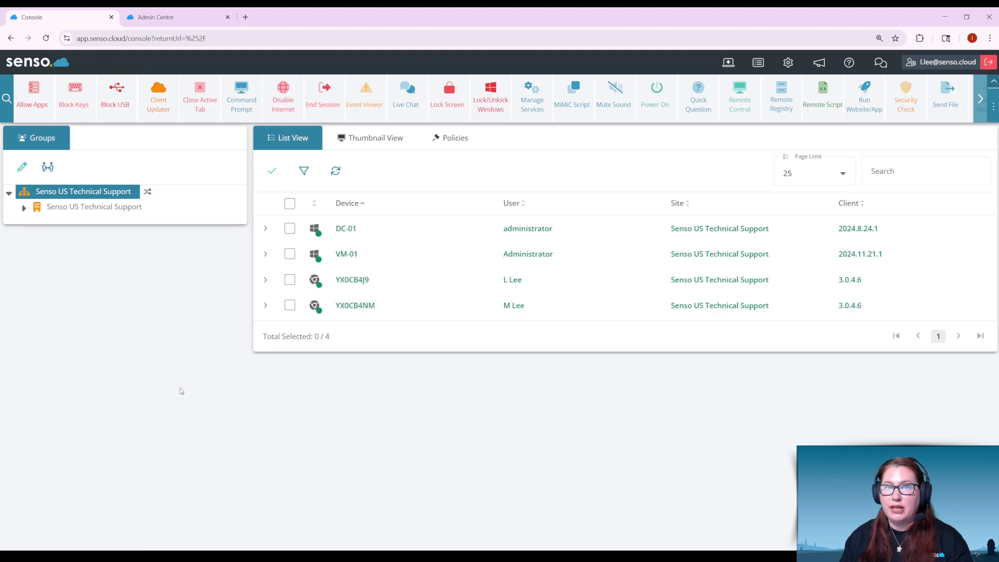
pyautogui.click(381, 142)
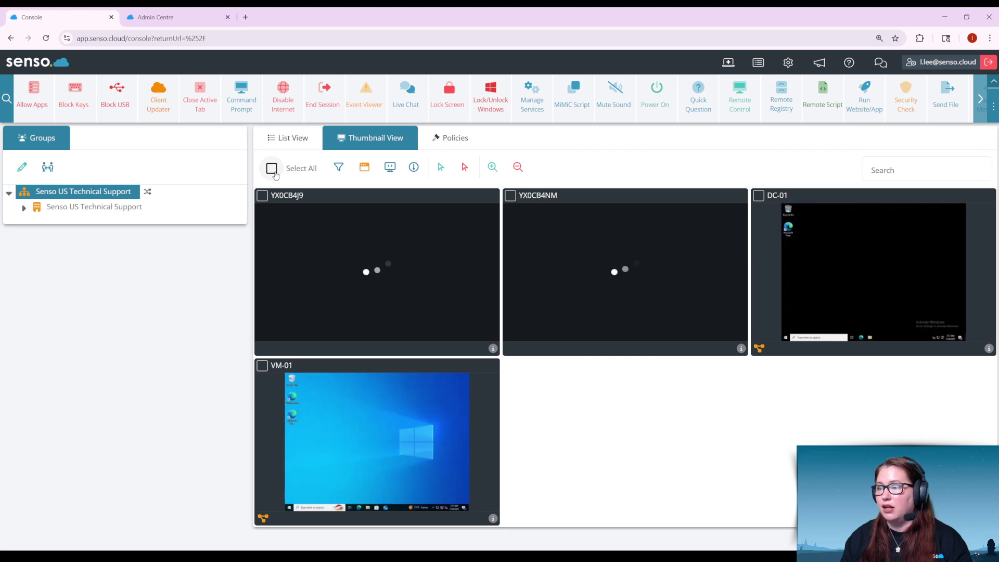
pyautogui.click(272, 169)
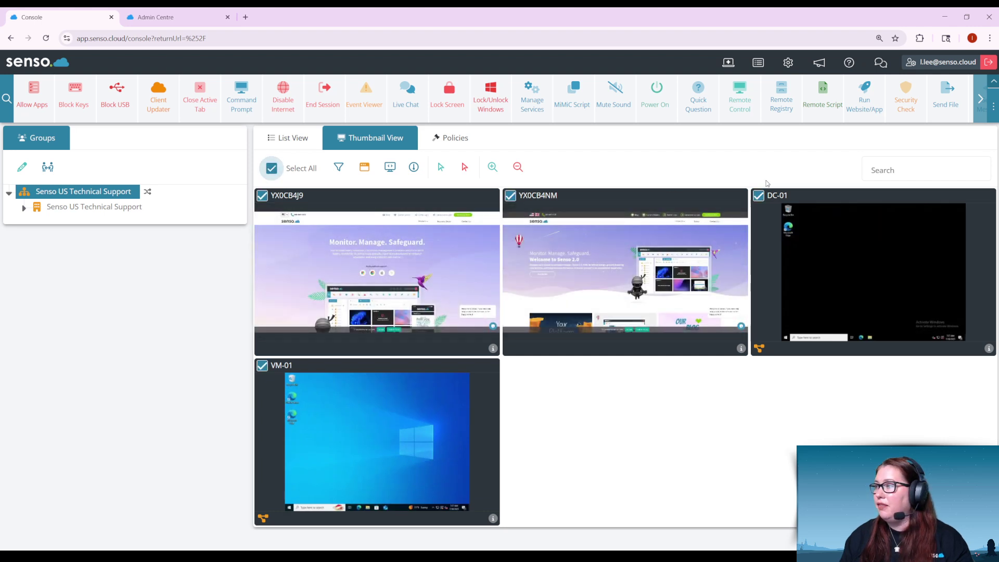
# Run the website 888.com in Chrome on all selected devices
pyautogui.click(864, 102)
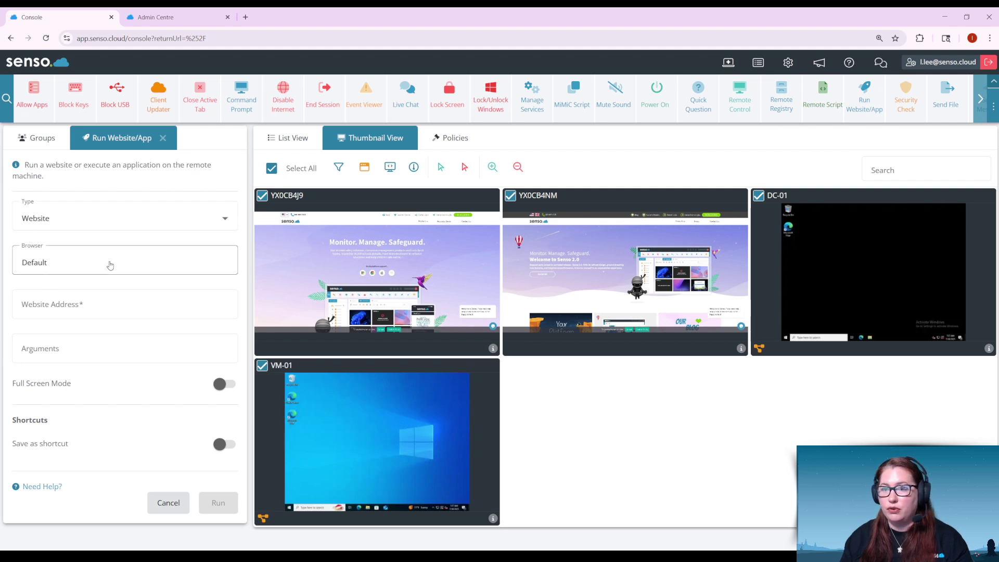
pyautogui.click(110, 263)
pyautogui.click(94, 328)
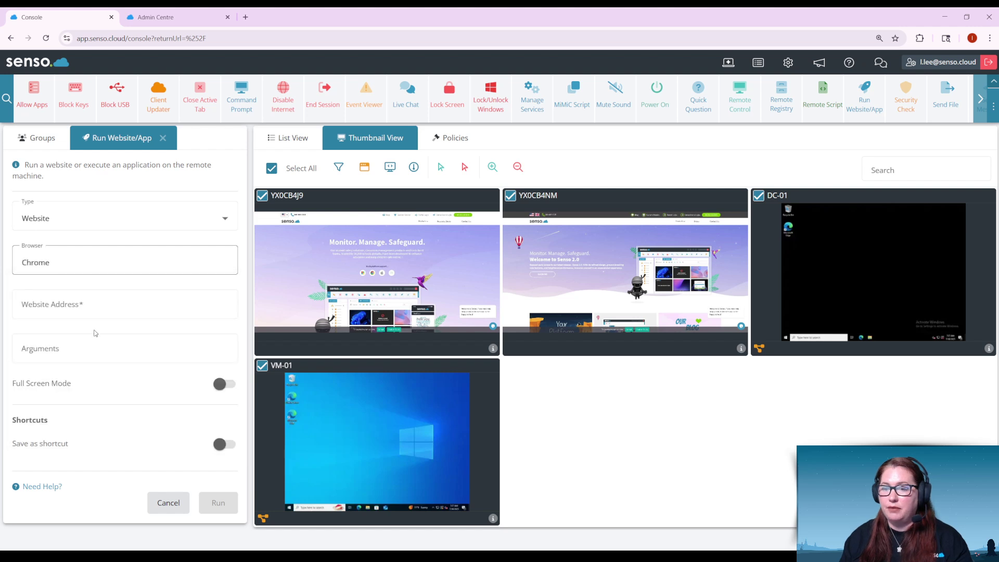
pyautogui.click(89, 307)
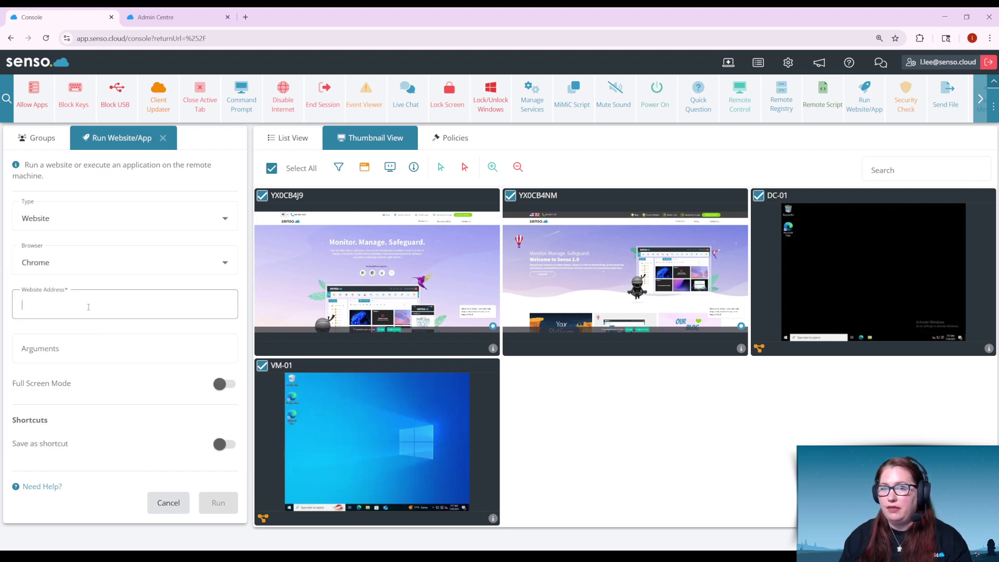
pyautogui.write('888.com')
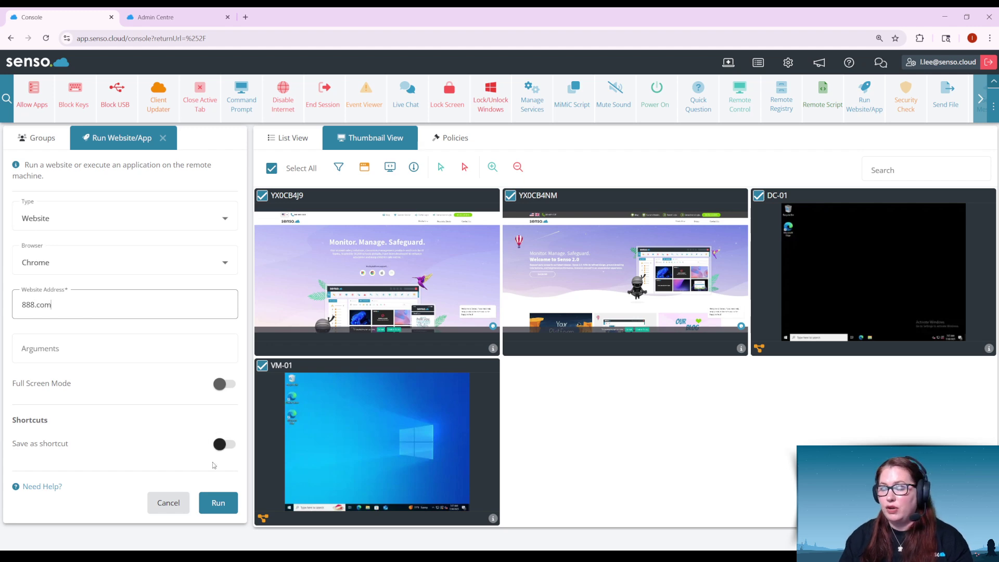
pyautogui.click(213, 502)
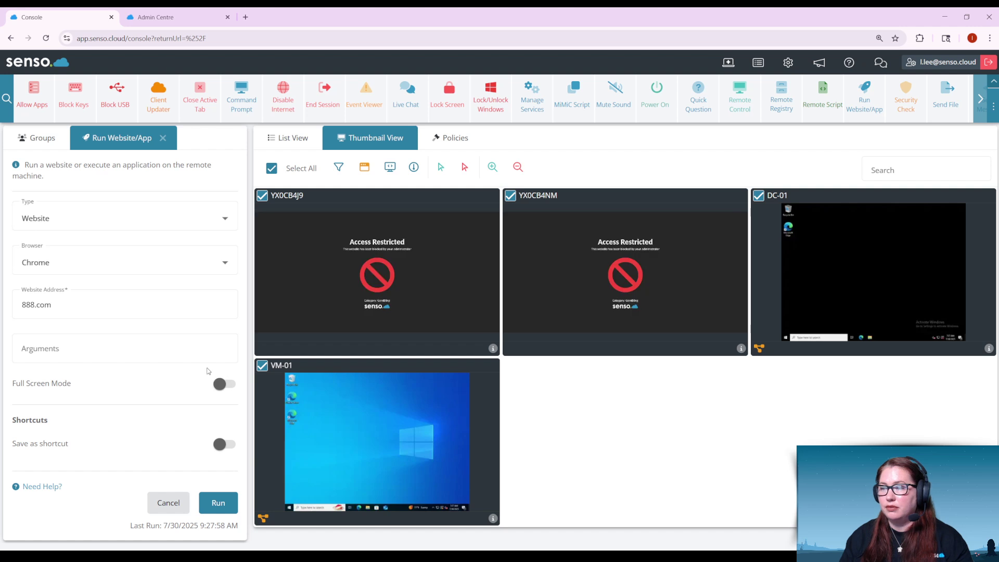
# Open a remote view of device YX0CB4J9 to inspect its screen
pyautogui.doubleClick(423, 288)
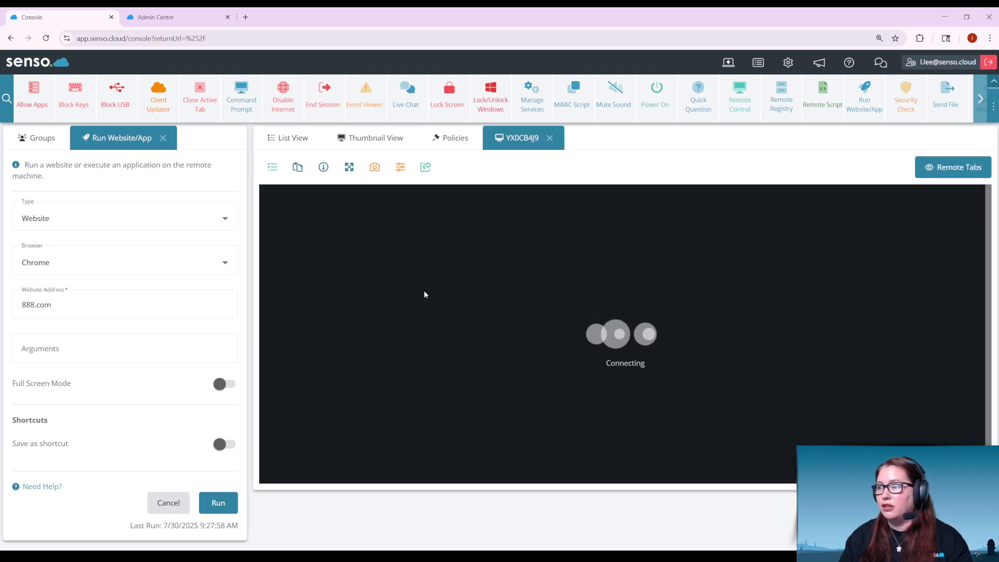